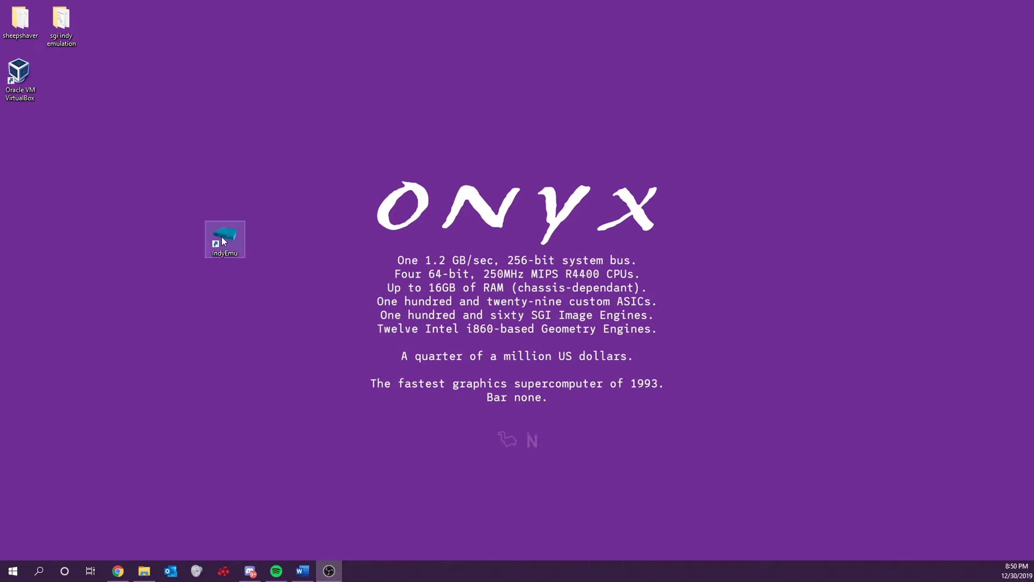
Move the IndyEmu shortcut closer to the middle of the desktop
drag(224, 238, 356, 298)
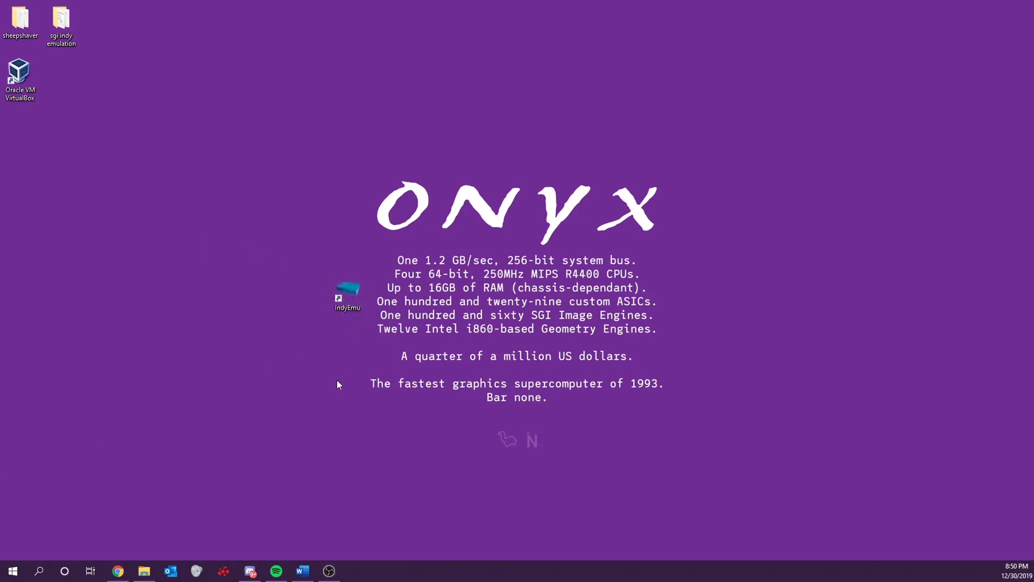
drag(388, 322, 316, 281)
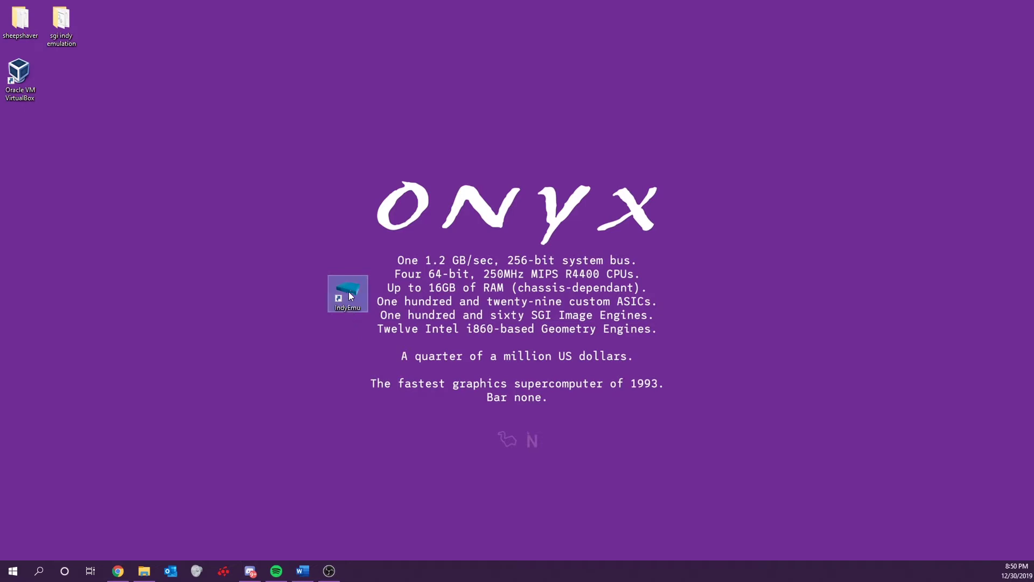
drag(303, 249, 400, 326)
drag(288, 233, 383, 330)
click(393, 306)
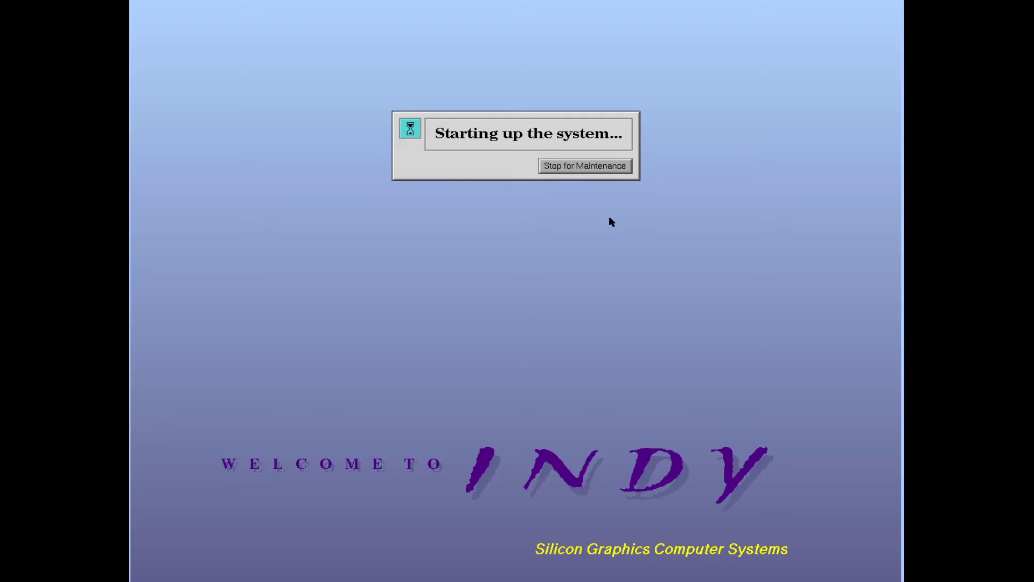
Stop the Indy's startup for maintenance, run "setenv monitor h" in the Command Monitor, and return to the maintenance menu
click(545, 165)
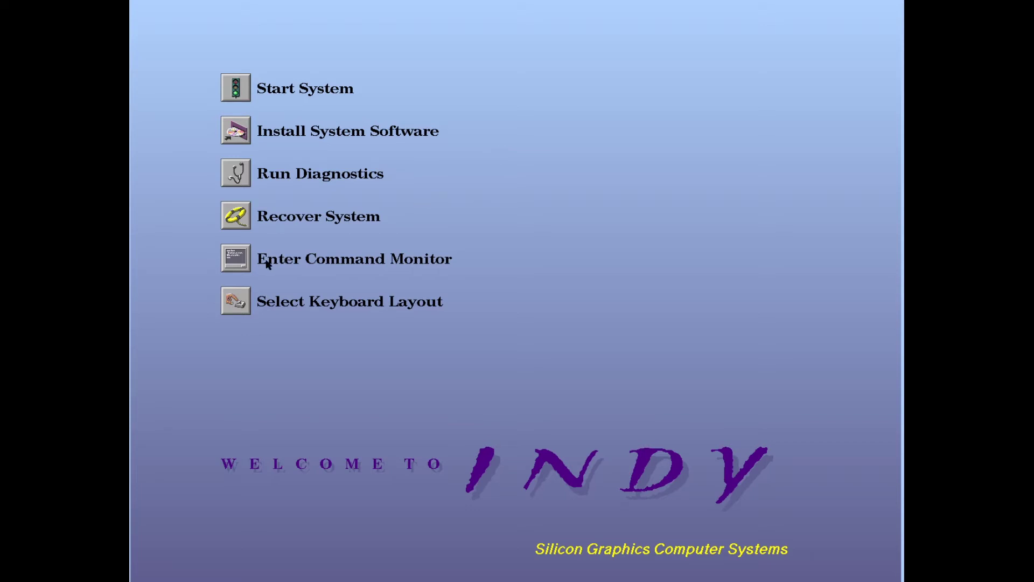
click(247, 265)
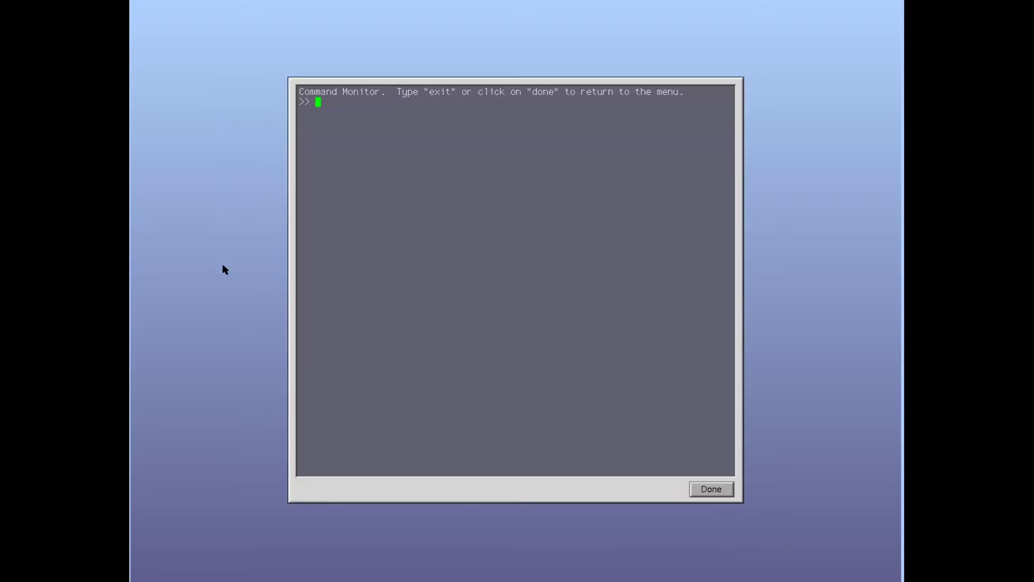
text(setenv mini)
key(BackSpace)
key(BackSpace)
key(BackSpace)
text(onitor h)
key(Return)
click(698, 488)
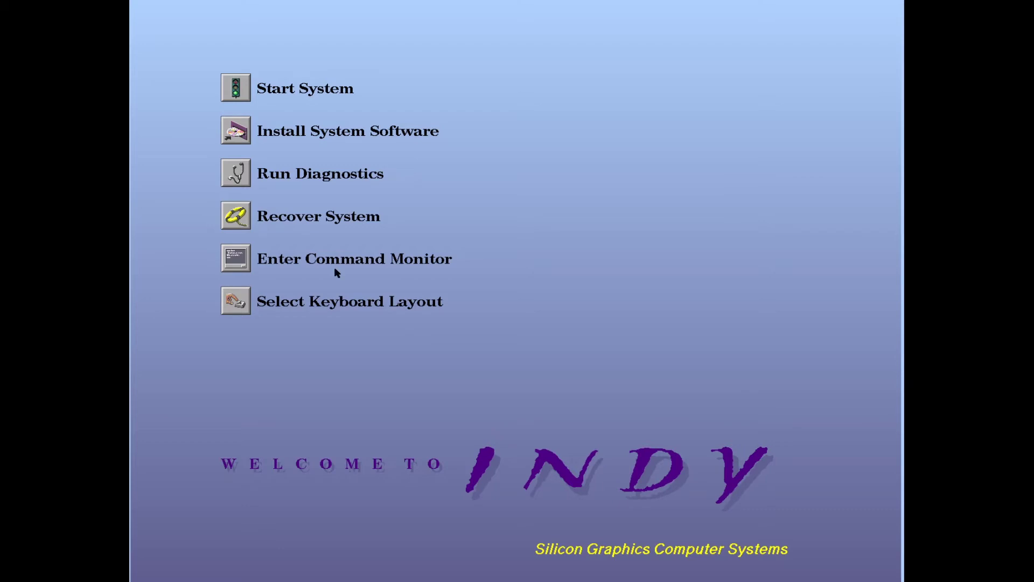
Start the system, log in to the demos account and dismiss the Session Management notice
click(240, 100)
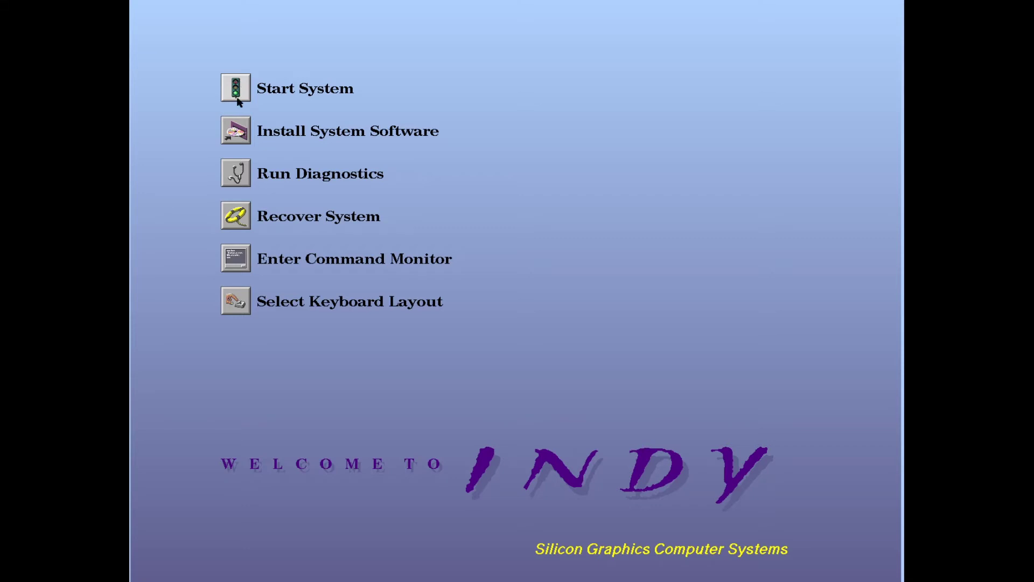
click(237, 93)
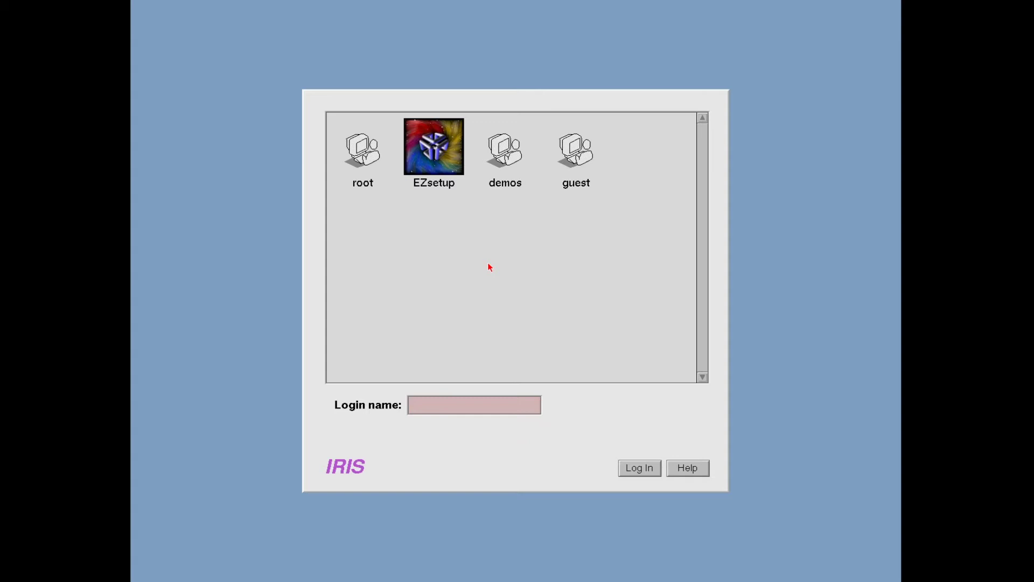
click(510, 148)
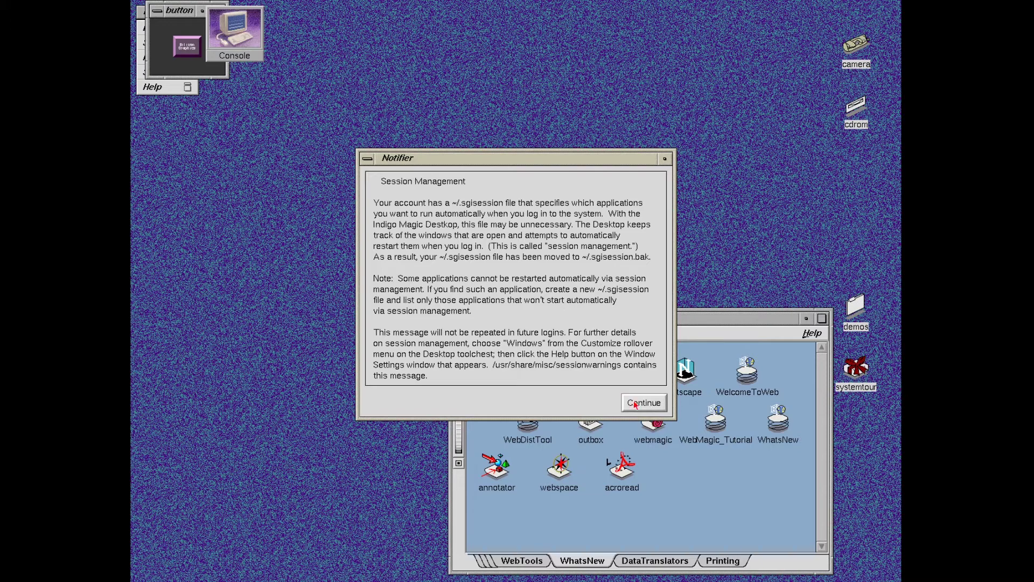
click(636, 405)
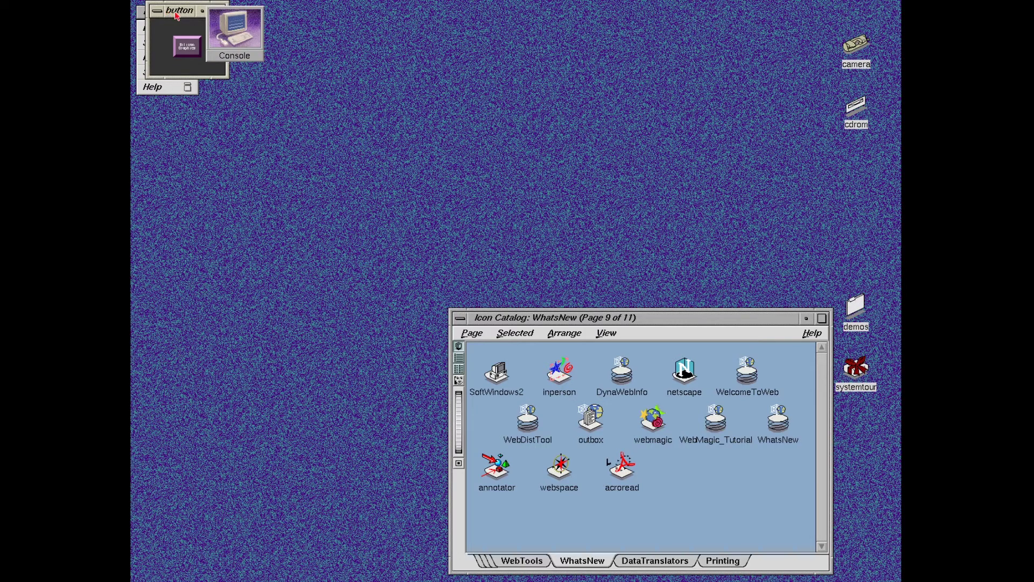
Move the buttonfly window clear of the toolchest, enlarge it and open its Silicon Graphics category
drag(176, 17, 393, 164)
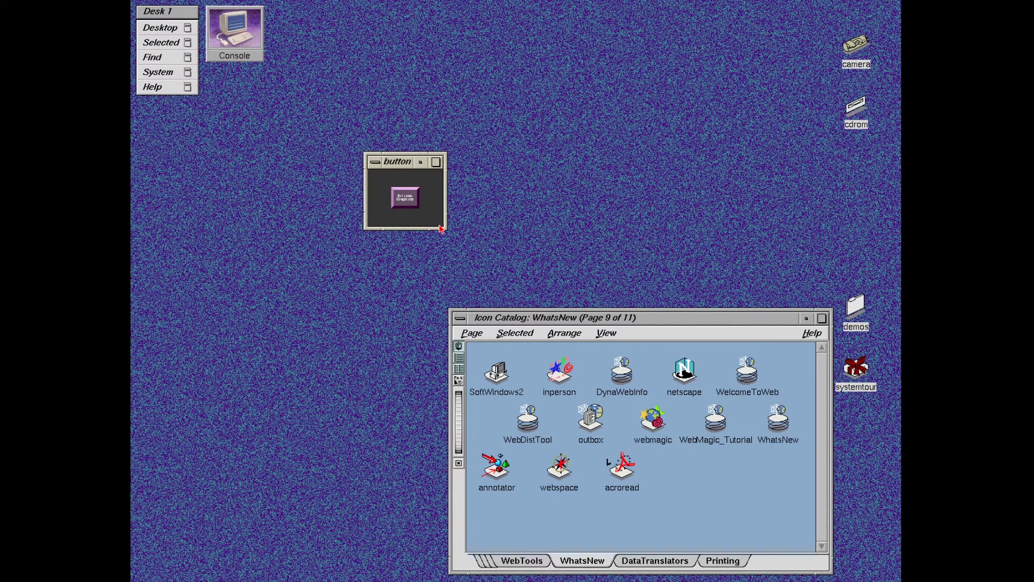
drag(440, 226, 581, 321)
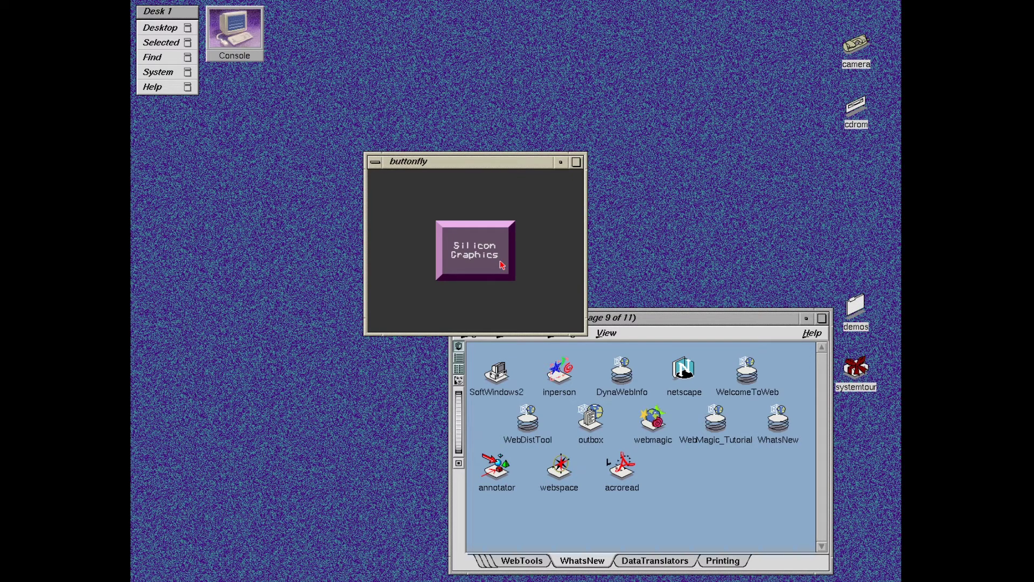
click(502, 264)
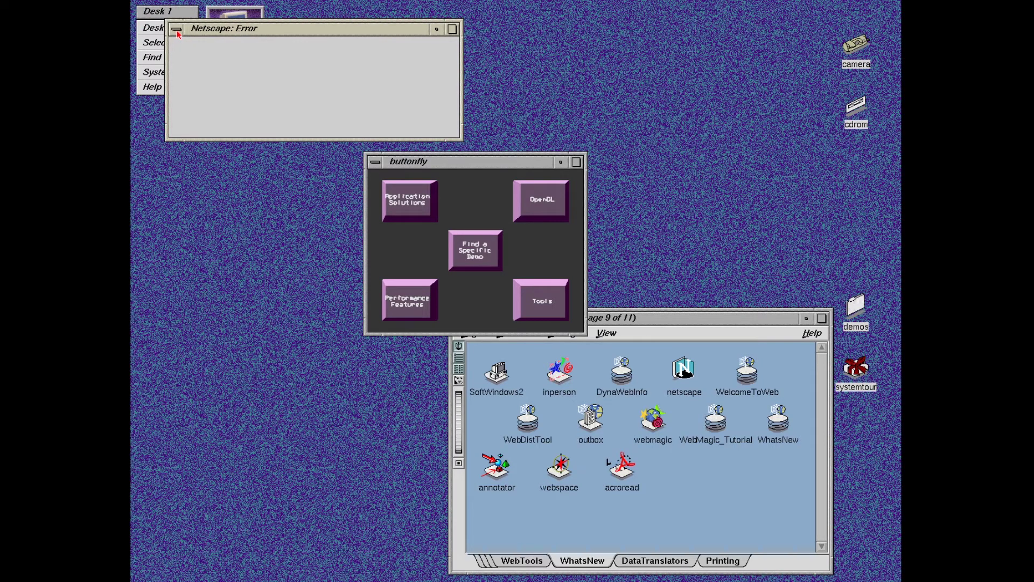
Dismiss the Netscape error about the cache directory and quit the Netscape welcome window
click(177, 31)
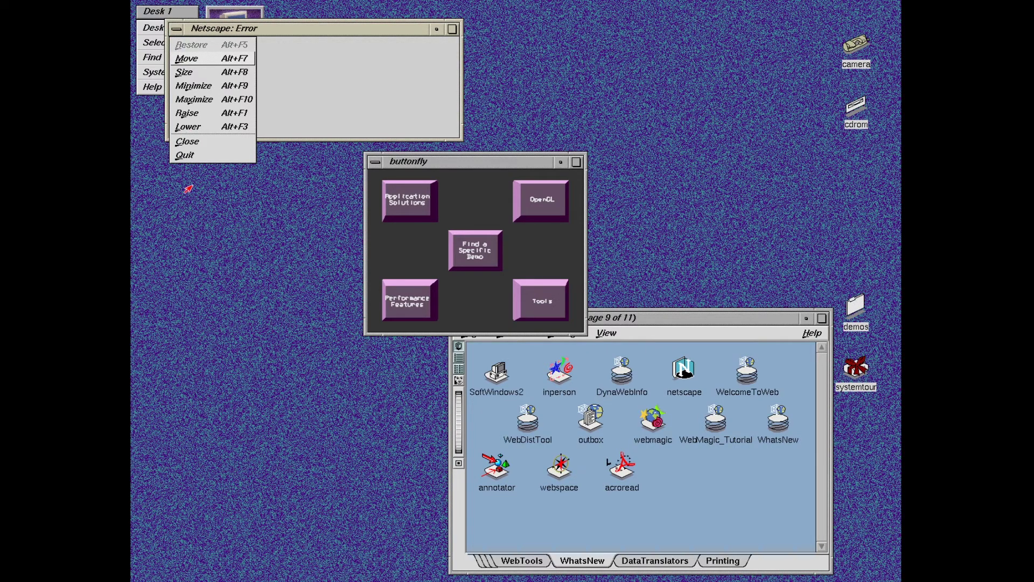
click(193, 158)
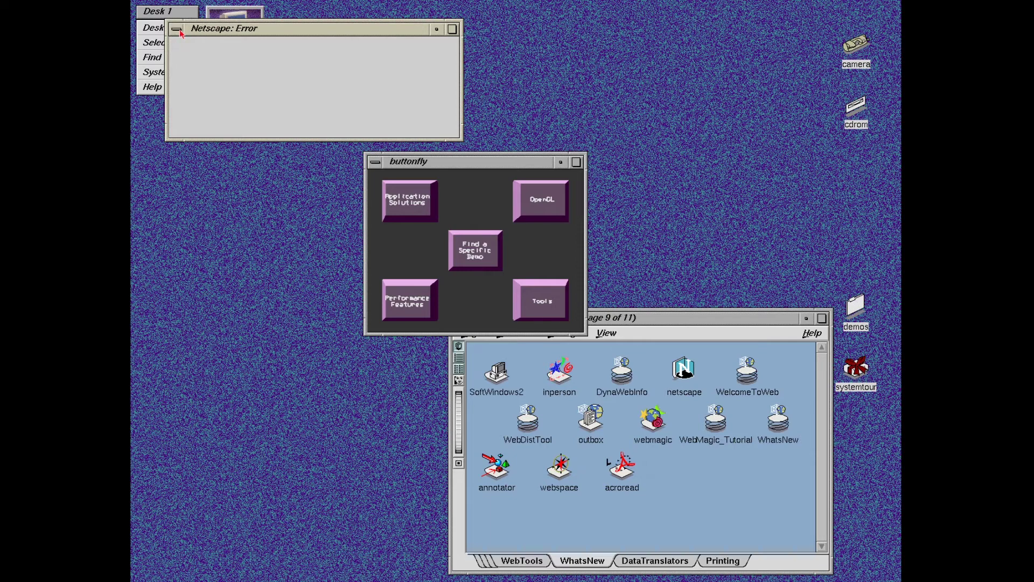
click(177, 31)
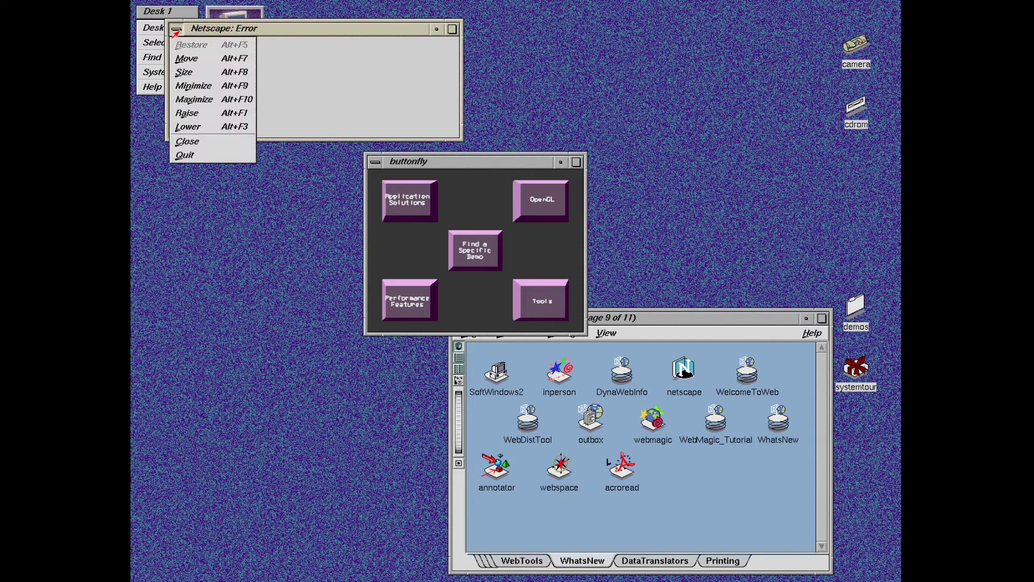
click(190, 157)
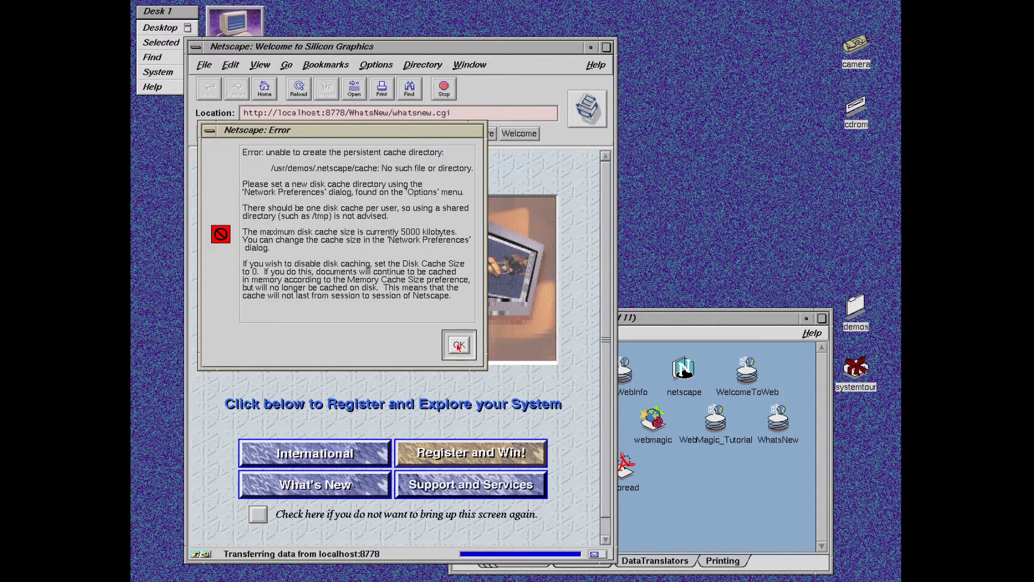
click(459, 345)
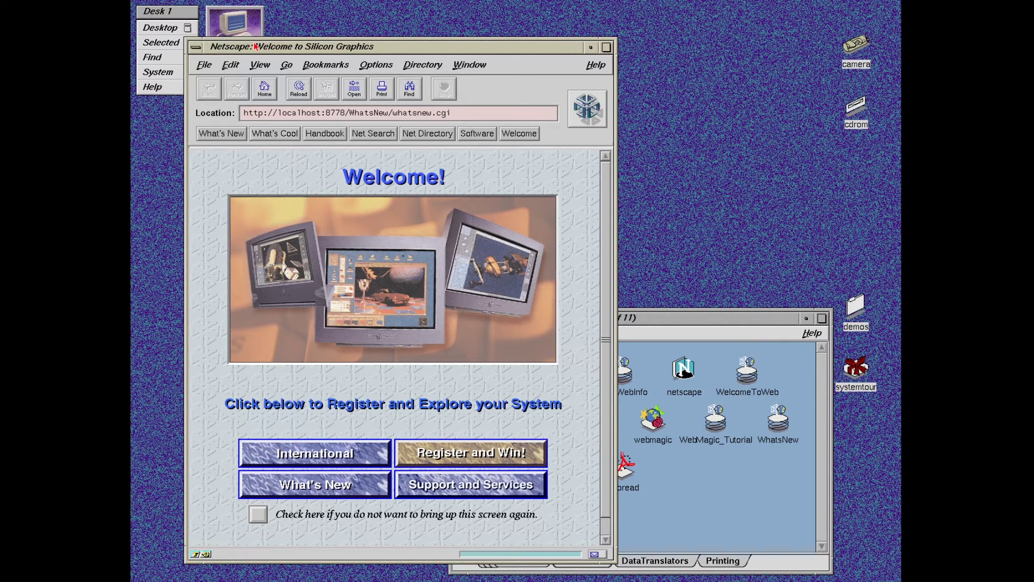
click(199, 50)
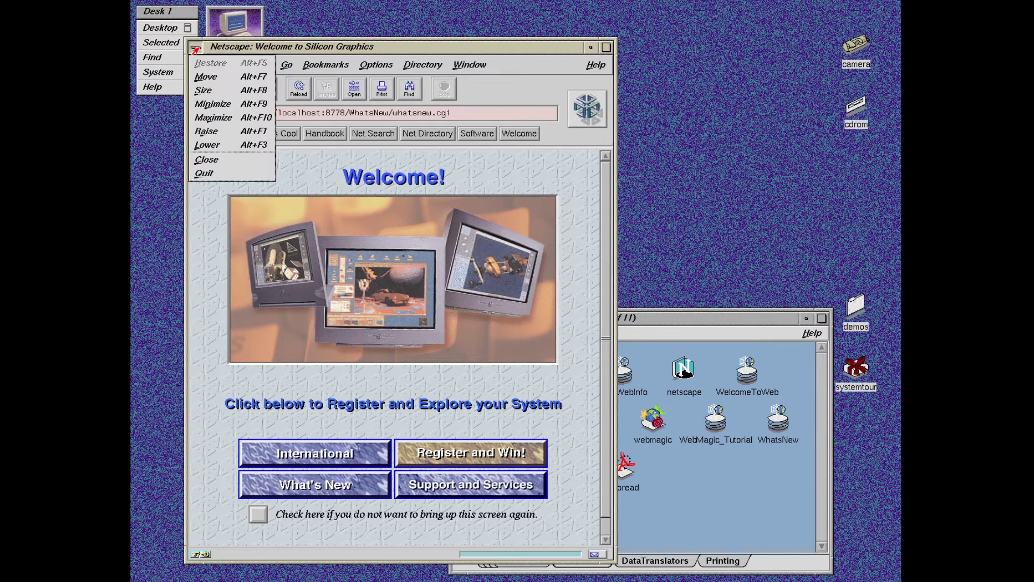
click(229, 177)
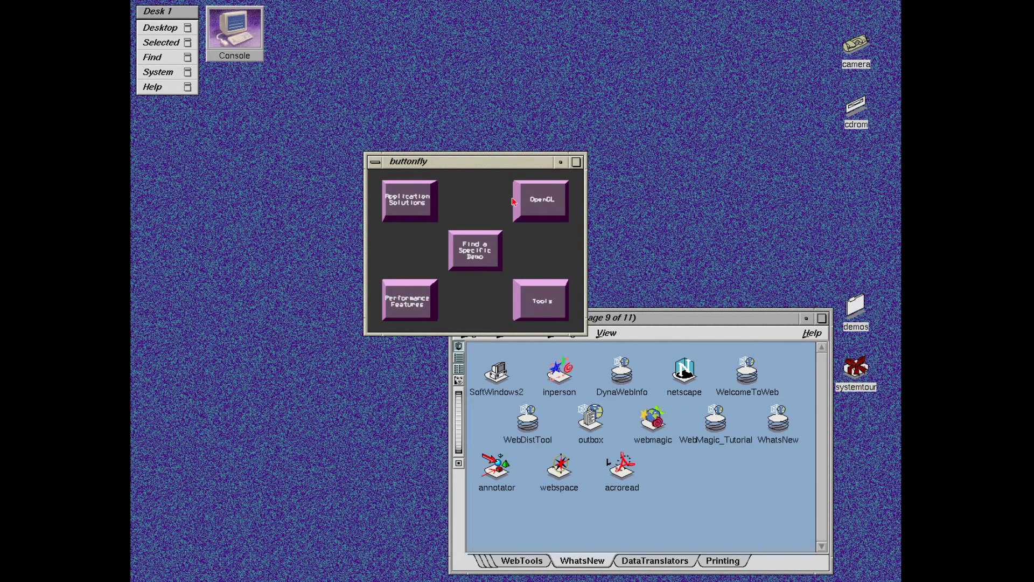
Quit the buttonfly demo launcher
click(540, 202)
click(374, 162)
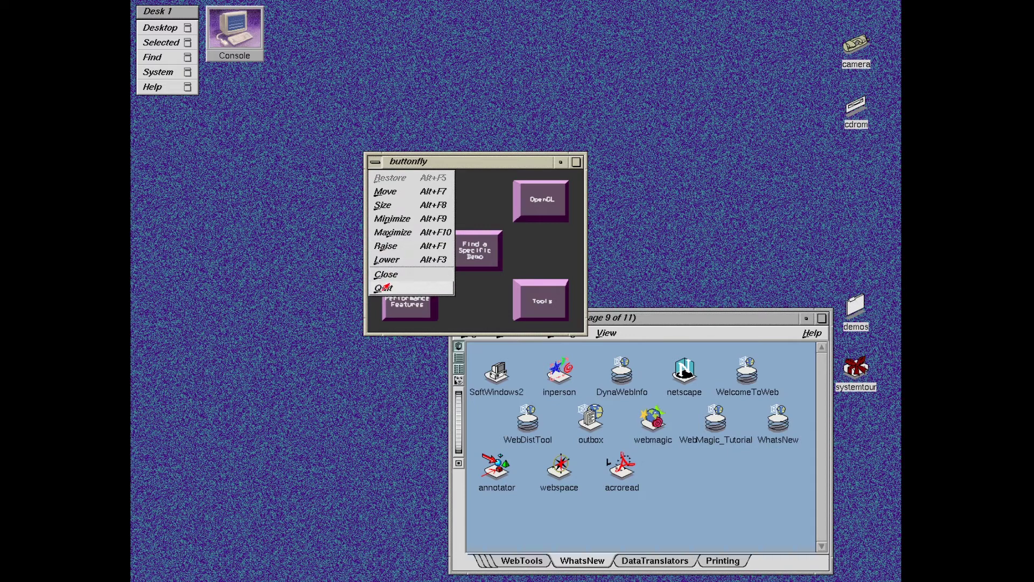
click(385, 299)
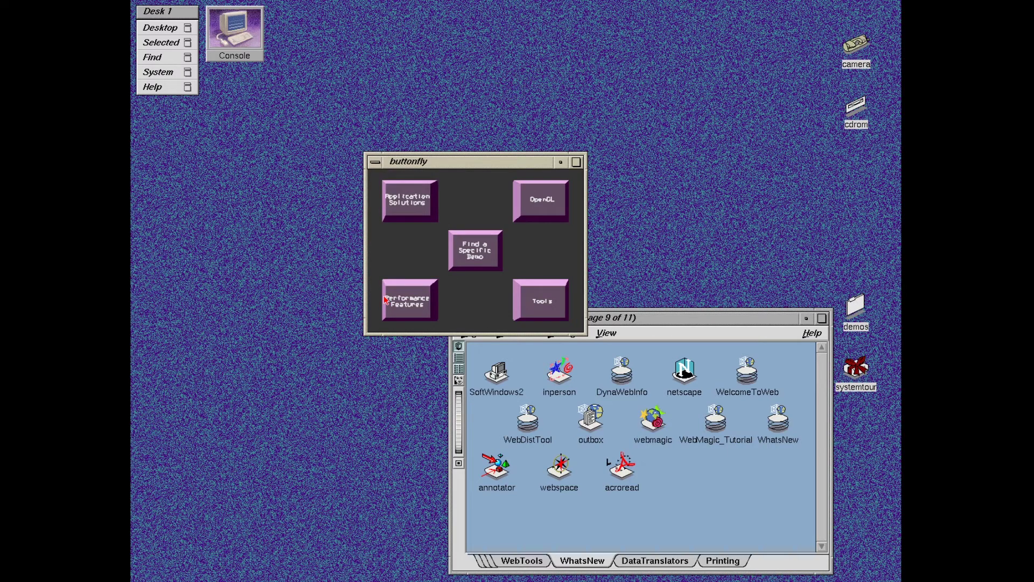
click(373, 163)
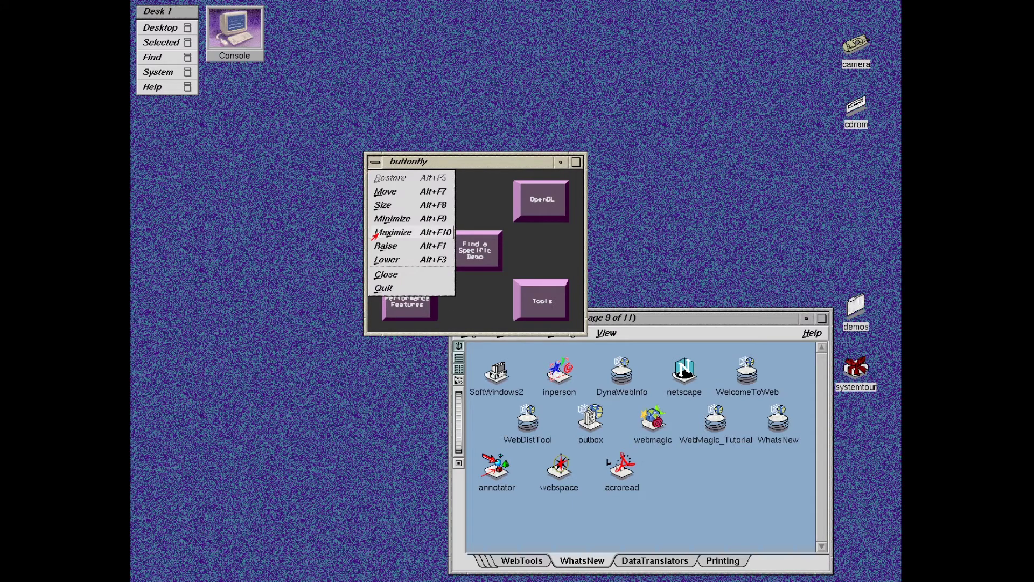
click(381, 289)
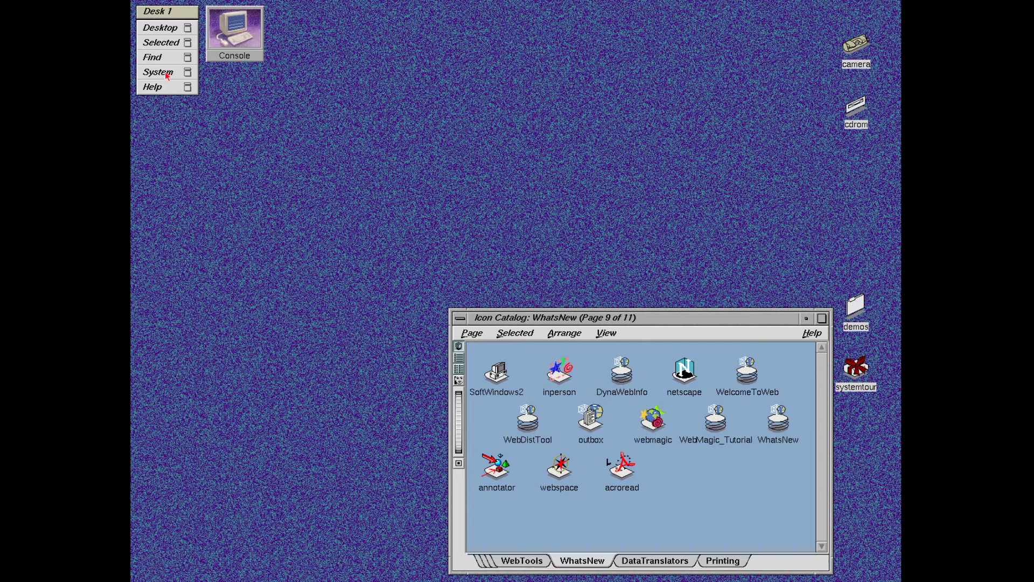
View the Indy's hardware and IRIX version in the System Manager, and quit it
click(162, 76)
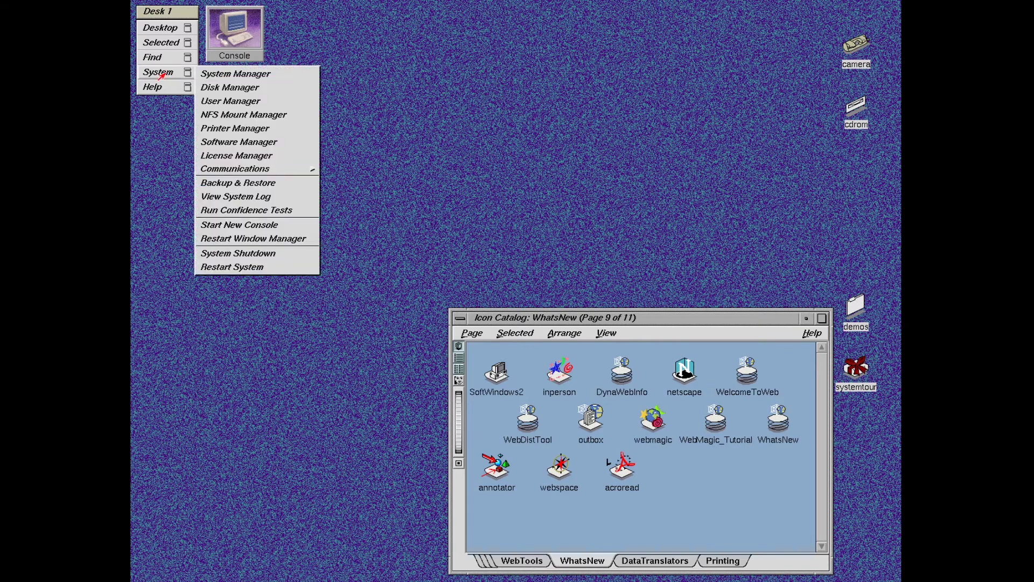
click(264, 79)
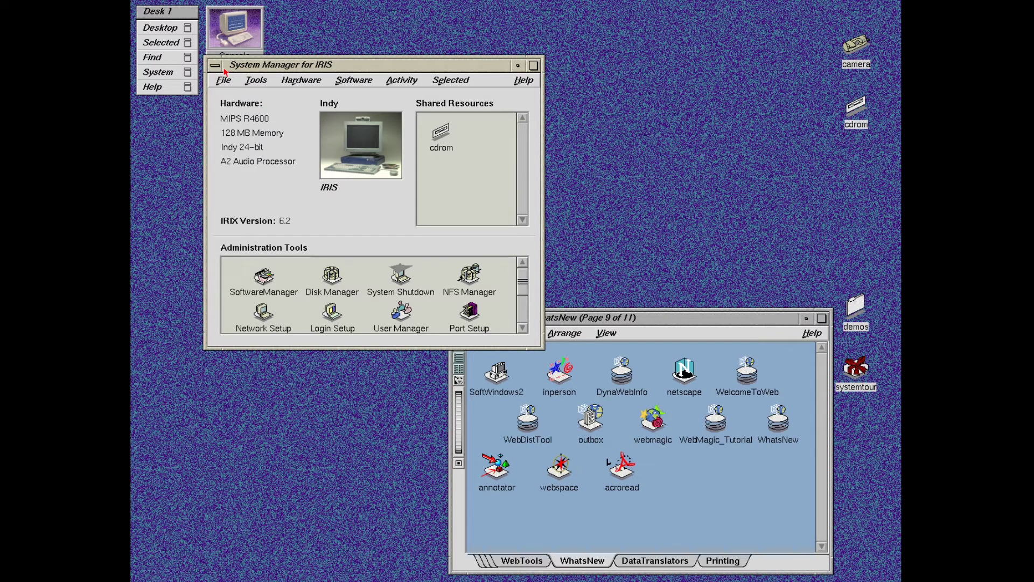
click(214, 66)
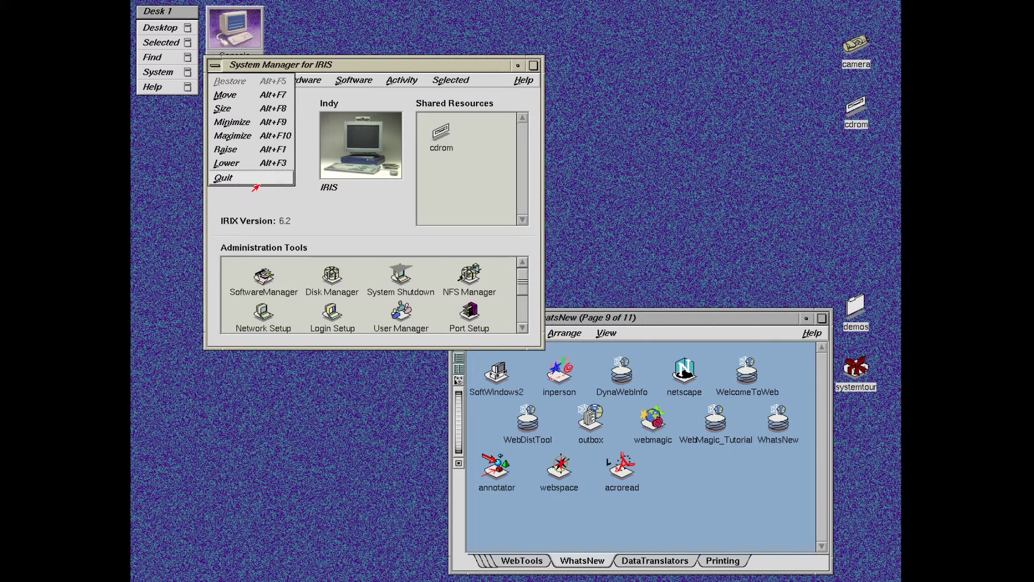
click(255, 184)
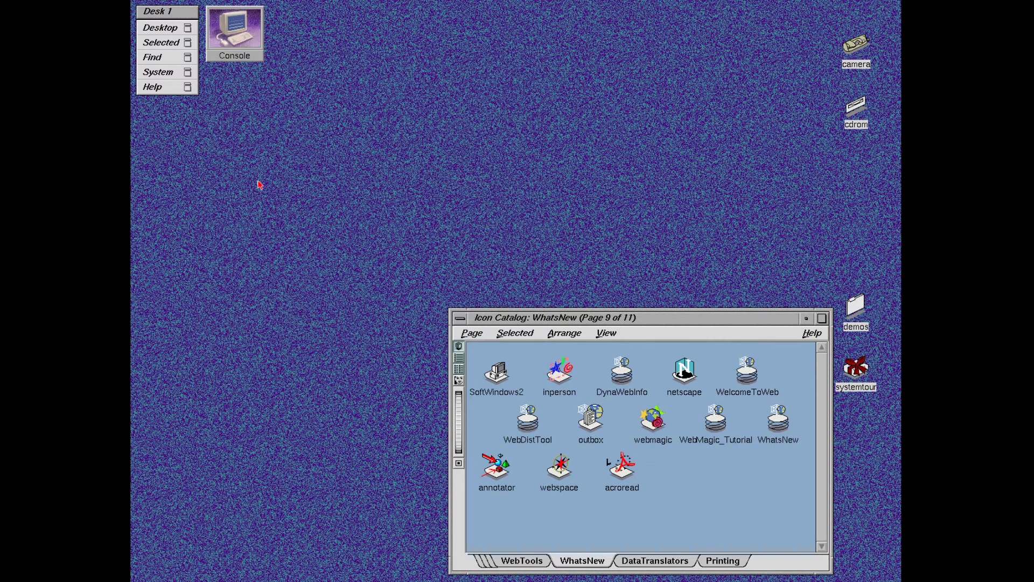
right_click(248, 165)
click(261, 143)
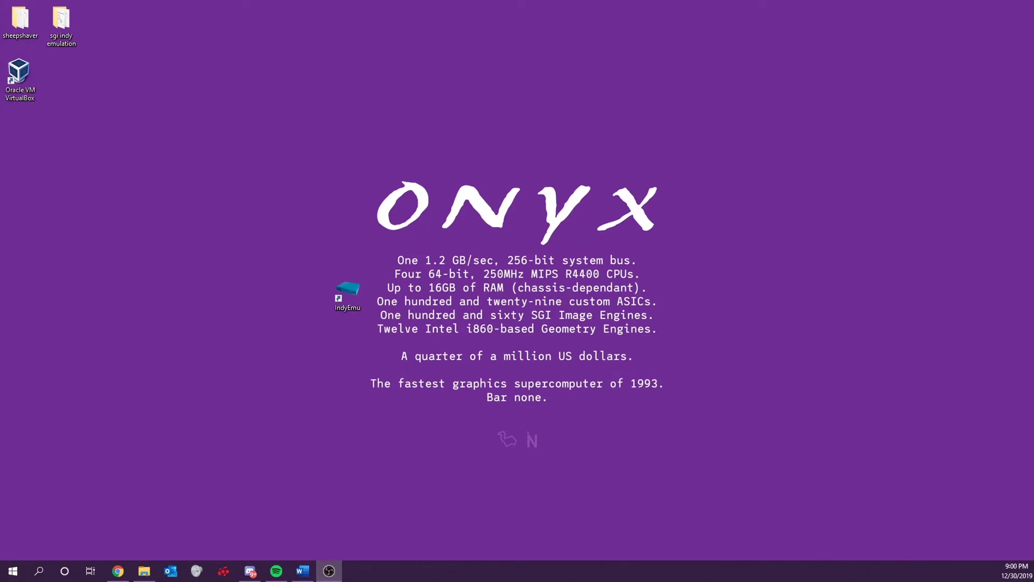
Place the IndyEmu shortcut beside Oracle VM VirtualBox on the Windows desktop and open the sgi indy emulation folder
drag(348, 291, 66, 74)
double_click(61, 21)
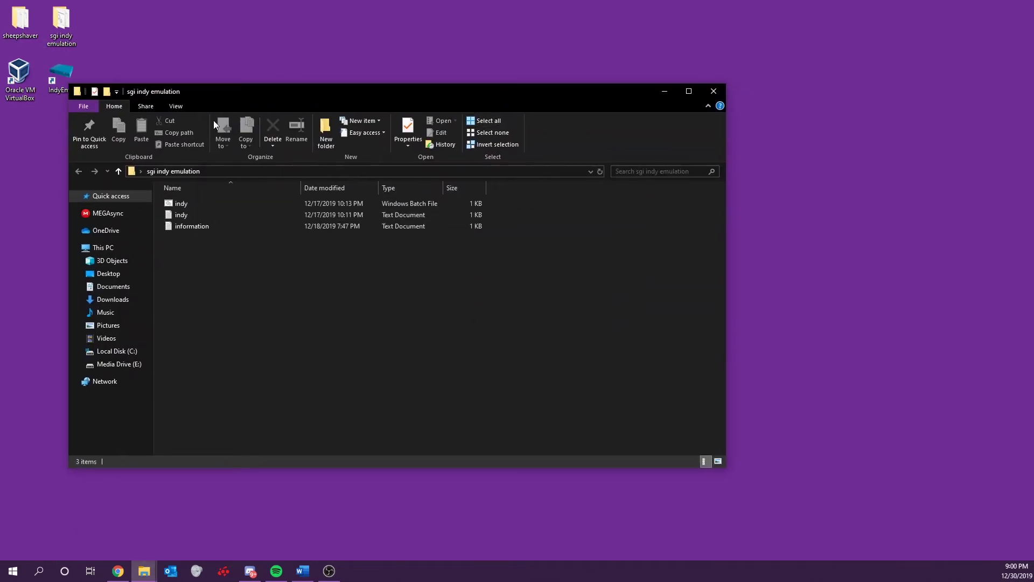
drag(214, 94, 384, 55)
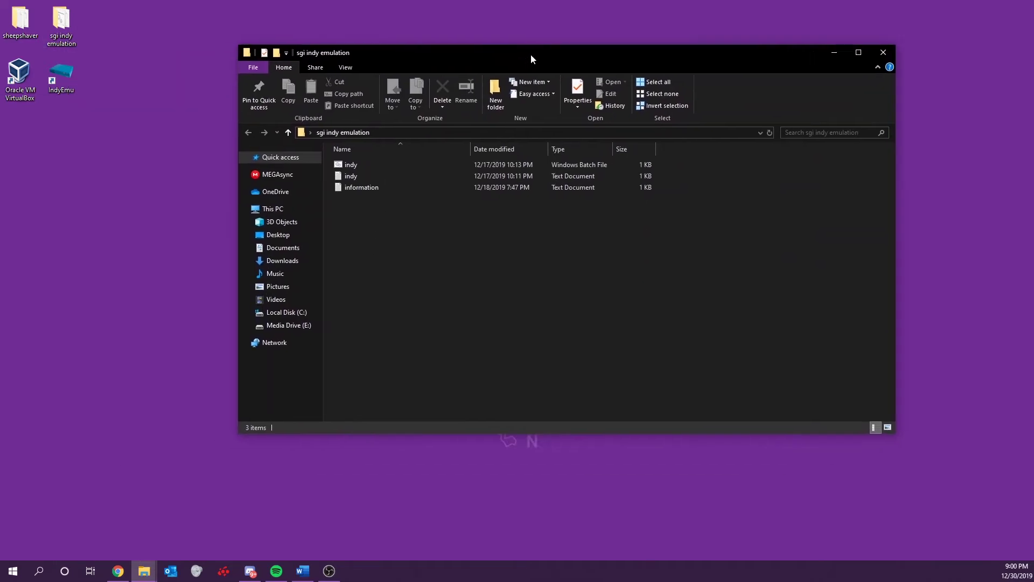
Open the indy text document and examine the MAME folder path and the mame64 launch command for indy_4610
click(364, 176)
click(364, 167)
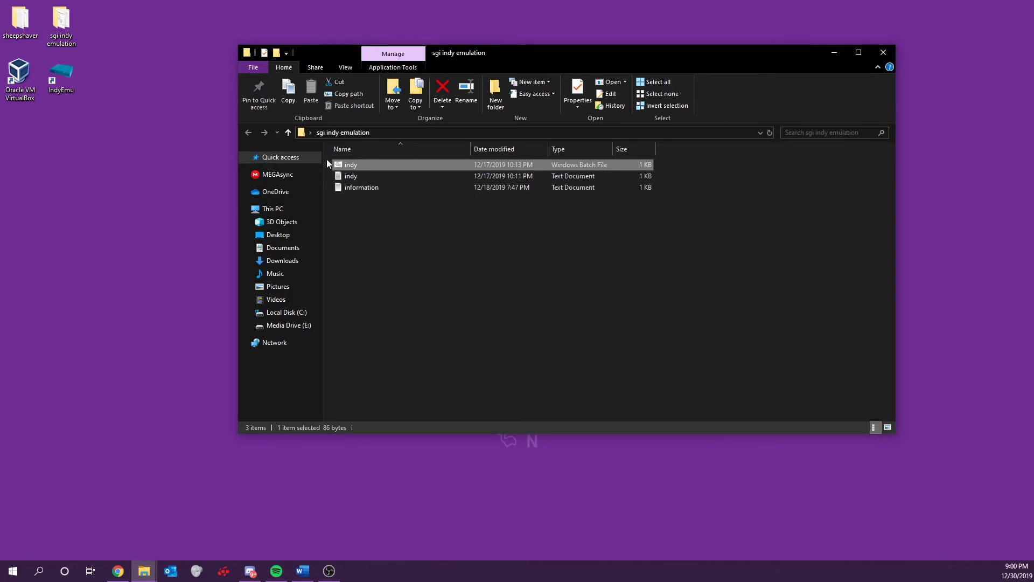
double_click(360, 177)
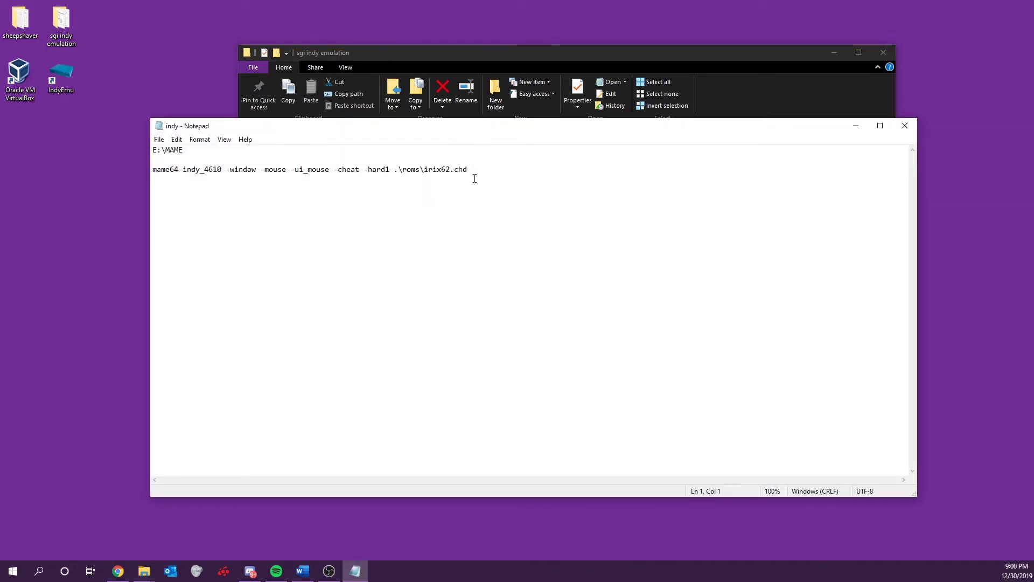
drag(470, 171, 152, 171)
click(173, 185)
drag(212, 126, 243, 138)
mouse_move(181, 177)
mouse_down()
mouse_move(510, 180)
mouse_move(175, 175)
mouse_up()
click(510, 181)
click(211, 198)
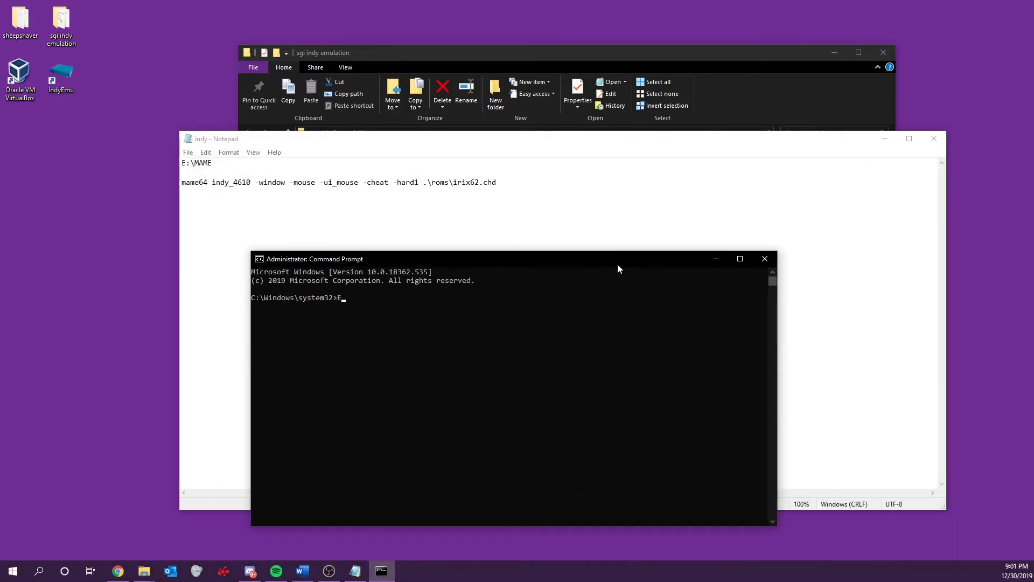
Change to the mame folder on E: and try running mame64 -windows -mouse -ui_mouse -cheat -hard1 .\roms\irix62.chd
text(cd mamem)
key(Return)
text(mame)
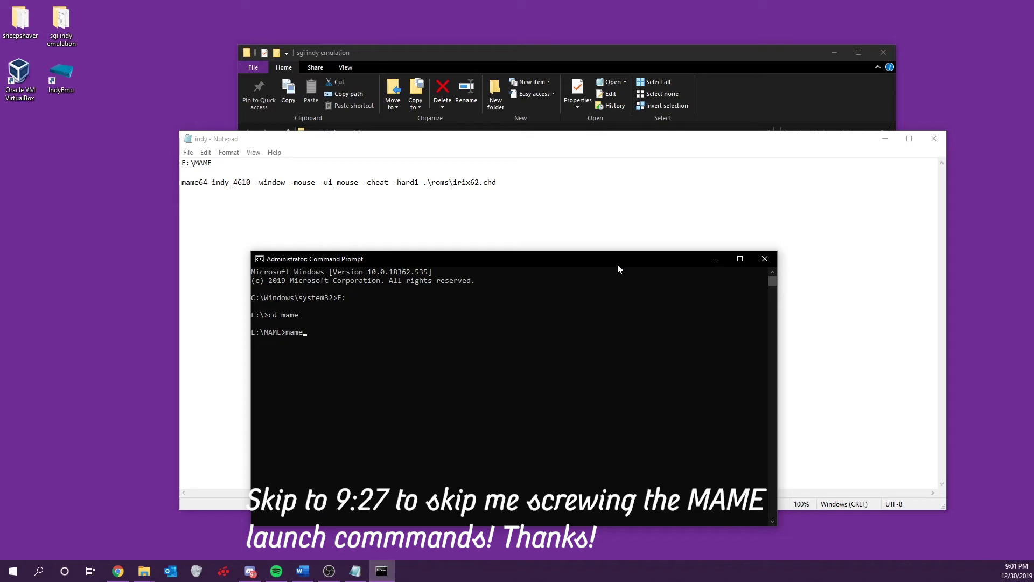
text(64 -window)
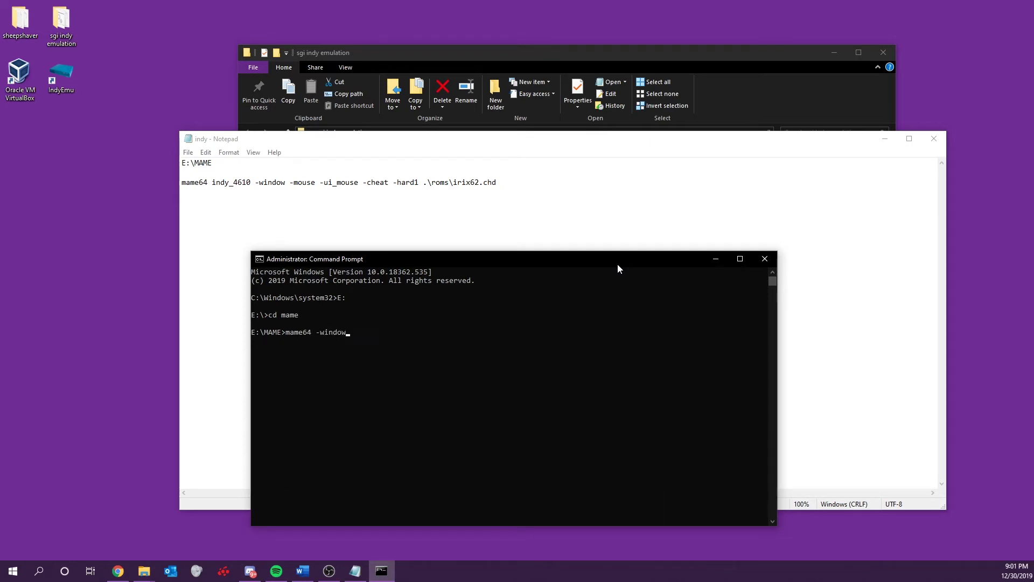
text(s -mouse -ui_mouse -cheat -hard1 .\roms\irix)
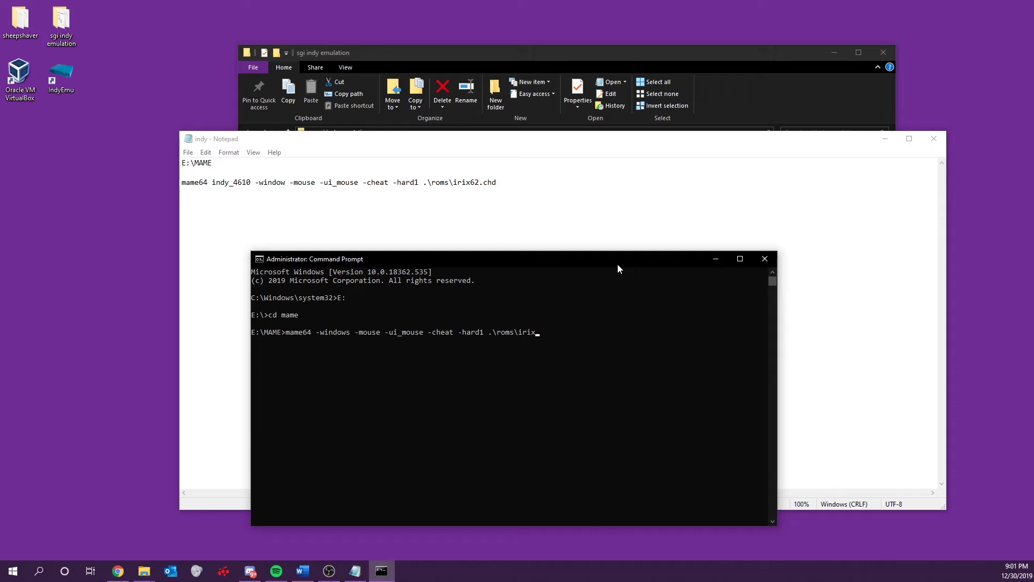
text(62.chd)
key(Return)
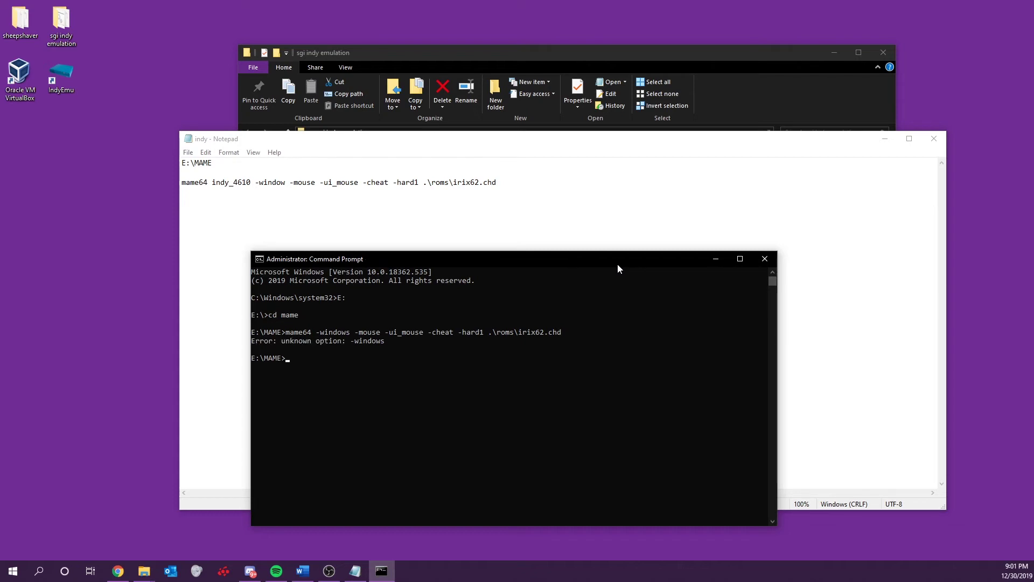
Recall the mame64 launch command and try running it with the window option written as -window=
key(Up)
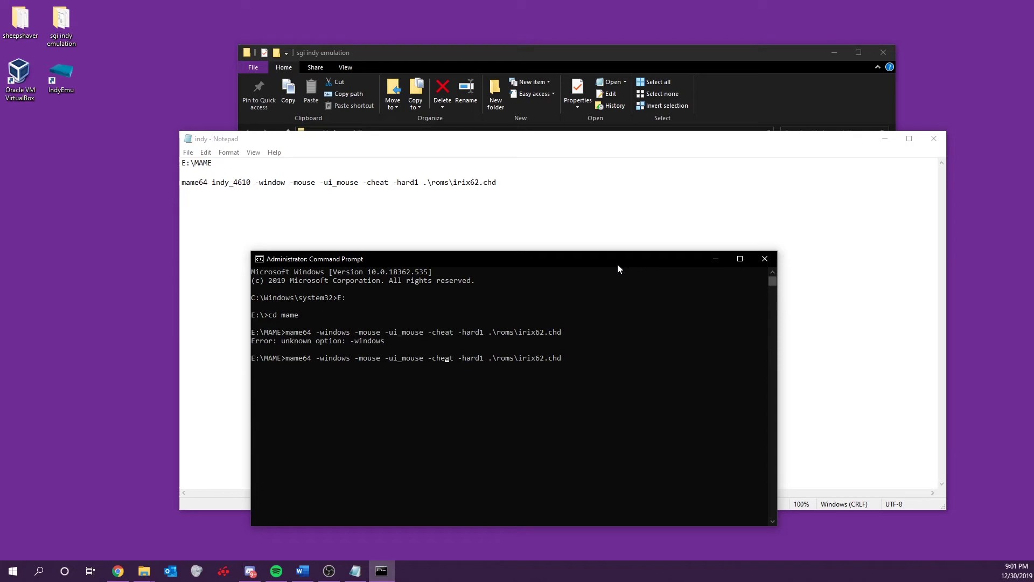
key(Left)
key(Left)
key(Left)
key(Left)
key(Left)
key(Left)
key(Left)
key(Left)
key(Left)
key(Left)
key(Left)
key(Left)
key(Left)
key(Left)
key(Left)
key(Left)
key(BackSpace)
text(=)
key(Return)
Correct the window option to -window in the recalled mame64 command and run it again
key(Up)
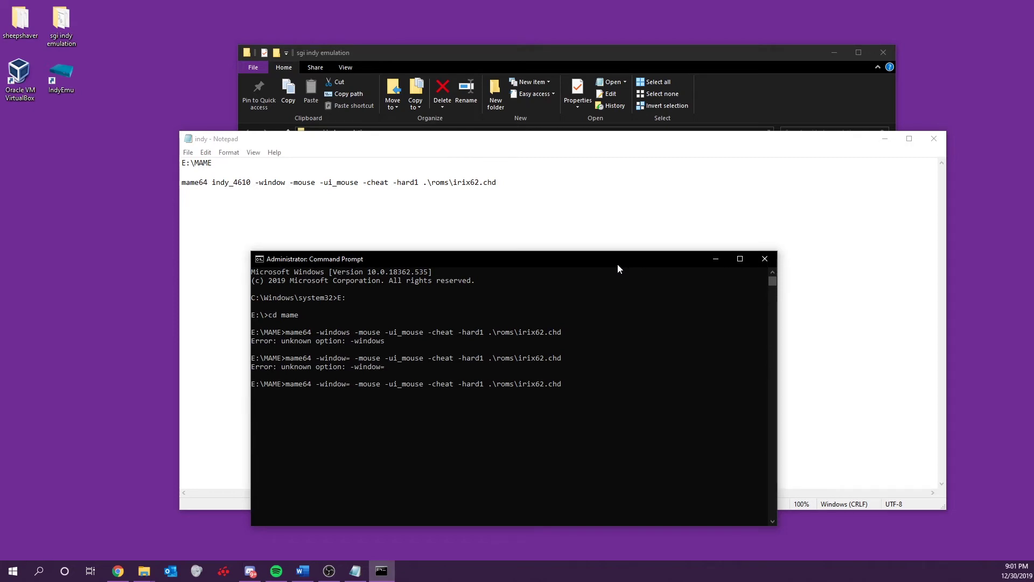
key(Left)
key(Left)
key(Left)
key(Left)
key(Left)
key(Left)
key(Left)
key(Left)
key(Left)
key(Left)
key(Left)
key(Left)
key(Left)
key(Left)
key(Left)
key(Left)
key(Left)
key(Left)
key(Left)
key(Left)
key(BackSpace)
key(Return)
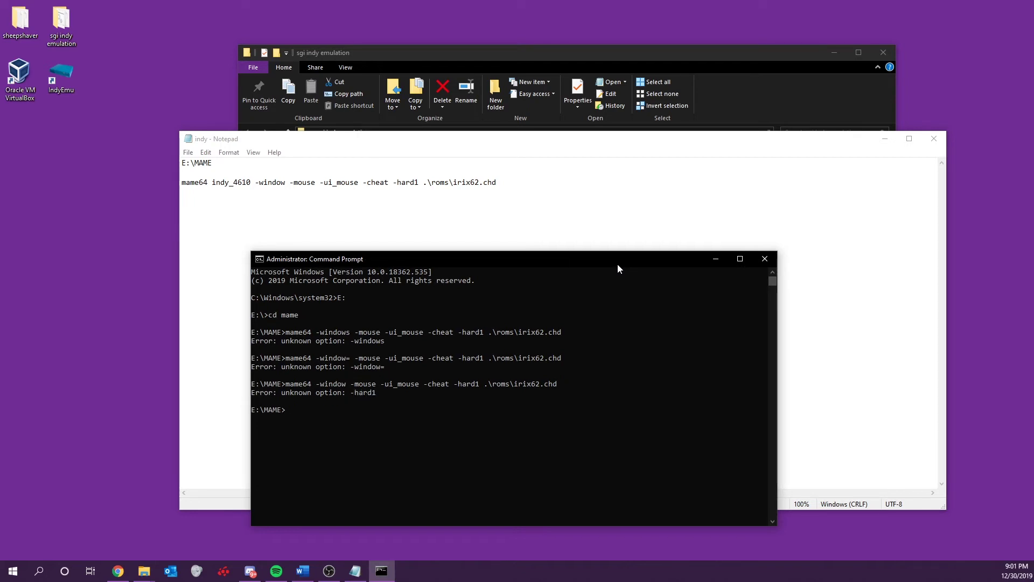
Try rerunning the mame64 command with the space between -hard1 and .\roms\irix62.chd re-entered
key(Up)
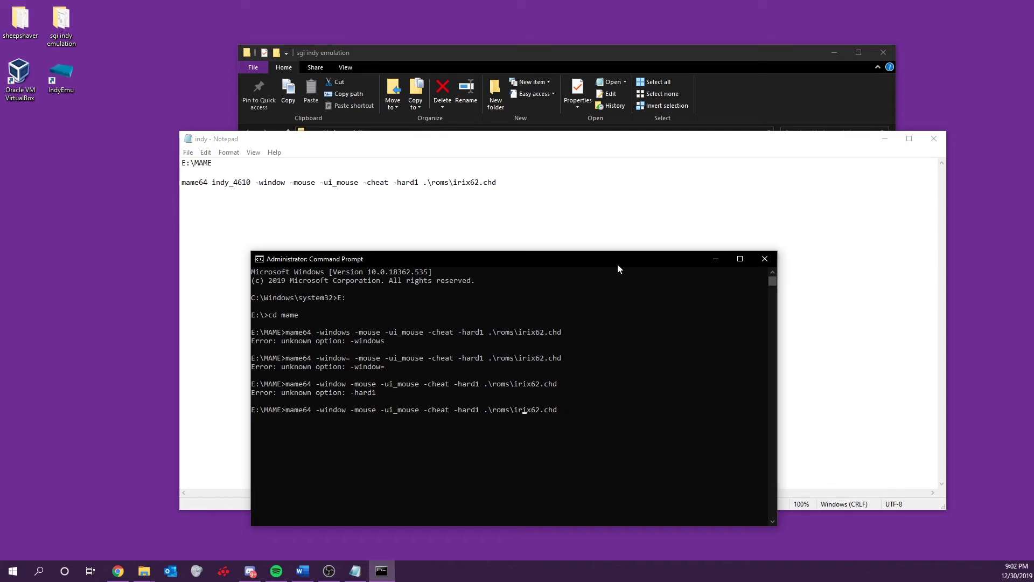
key(Left)
key(Left)
key(Left)
key(Left)
key(Left)
key(Left)
key(Left)
key(Left)
key(Left)
key(Left)
key(Left)
key(Left)
key(Left)
key(Left)
key(Left)
key(BackSpace)
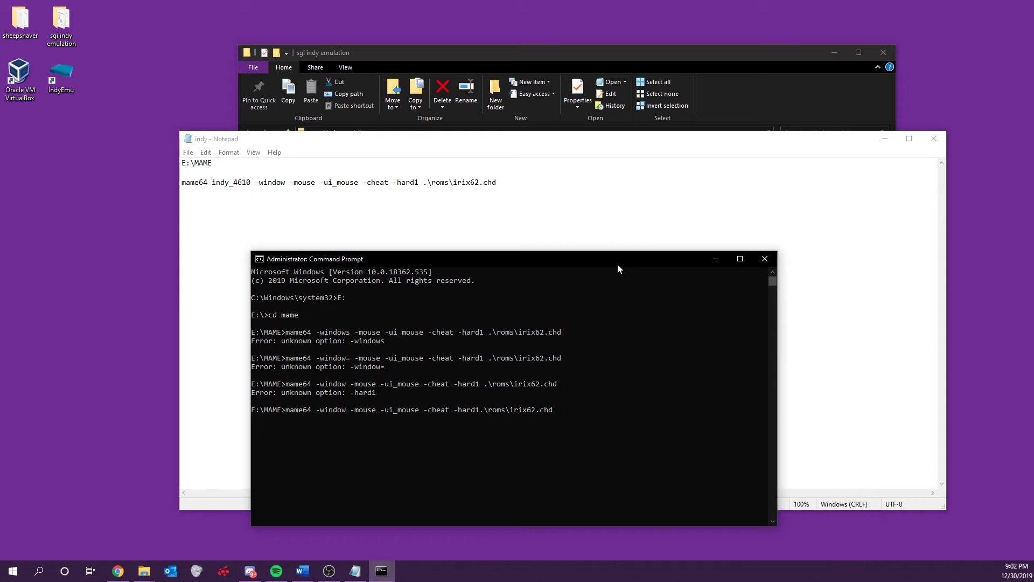
key(Return)
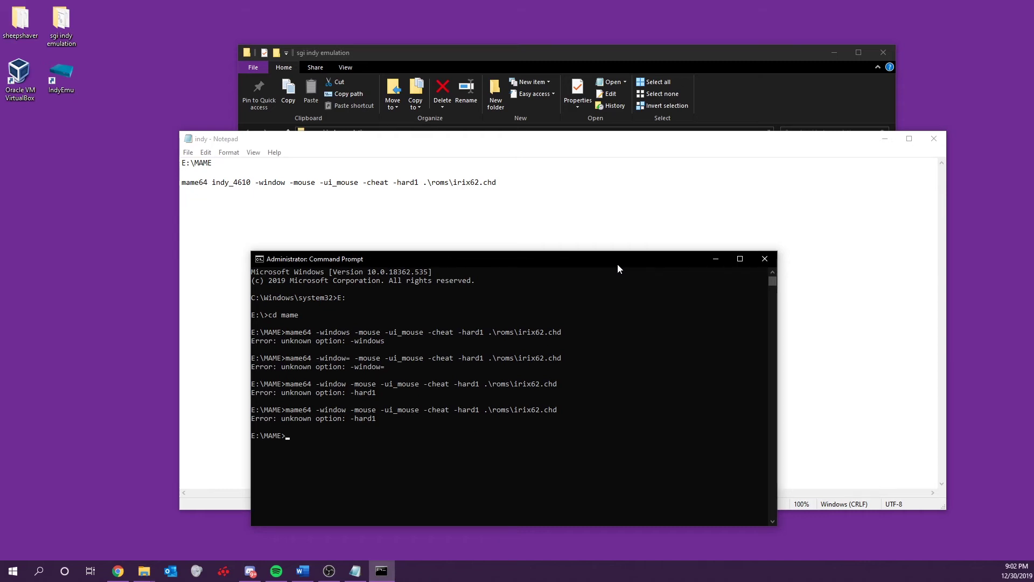
Insert the machine name indy_4610 after mame64 in the recalled command and launch the emulated Indy
key(Up)
key(Left)
key(Left)
key(Left)
key(Left)
key(Left)
key(Left)
key(Left)
key(Left)
key(Left)
key(Left)
key(Left)
key(Left)
key(Left)
key(Left)
key(Left)
key(Left)
key(Left)
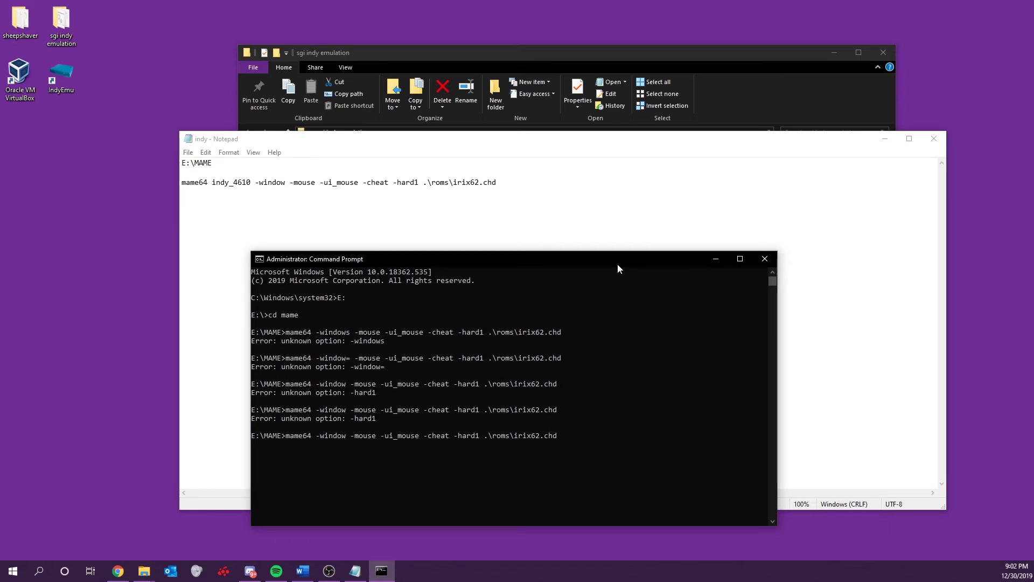
text(indy)
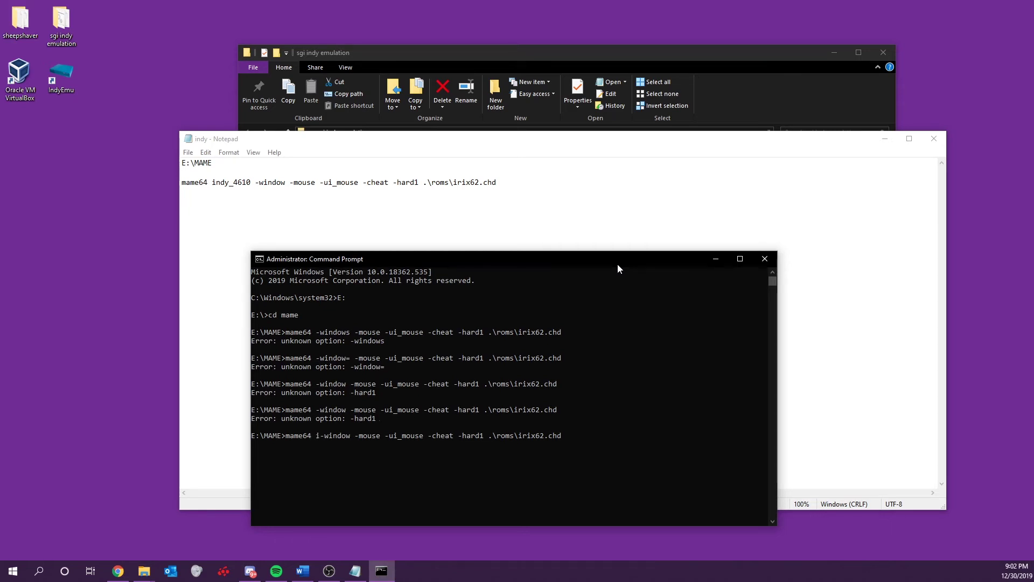
text(_4610)
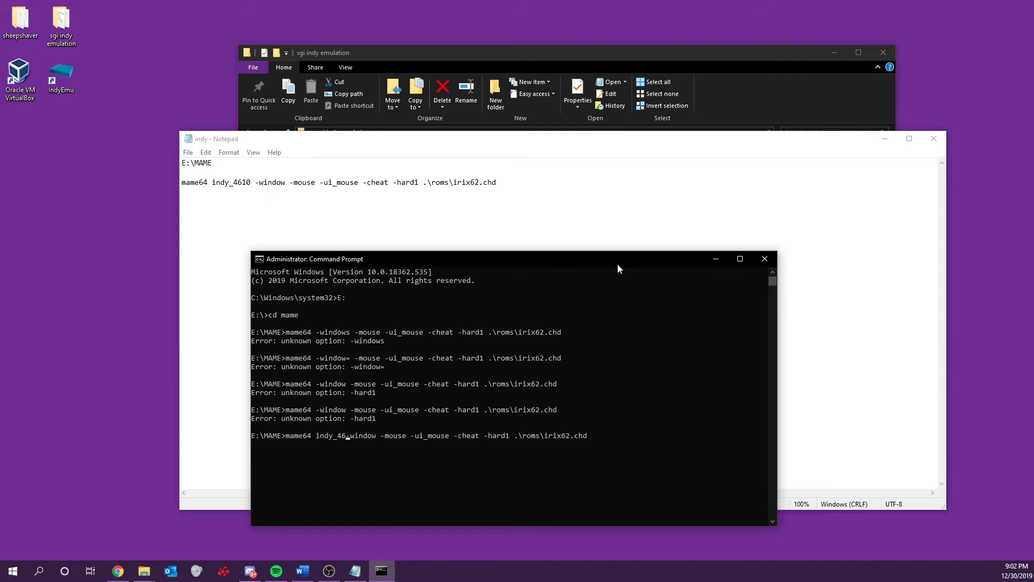
key(Return)
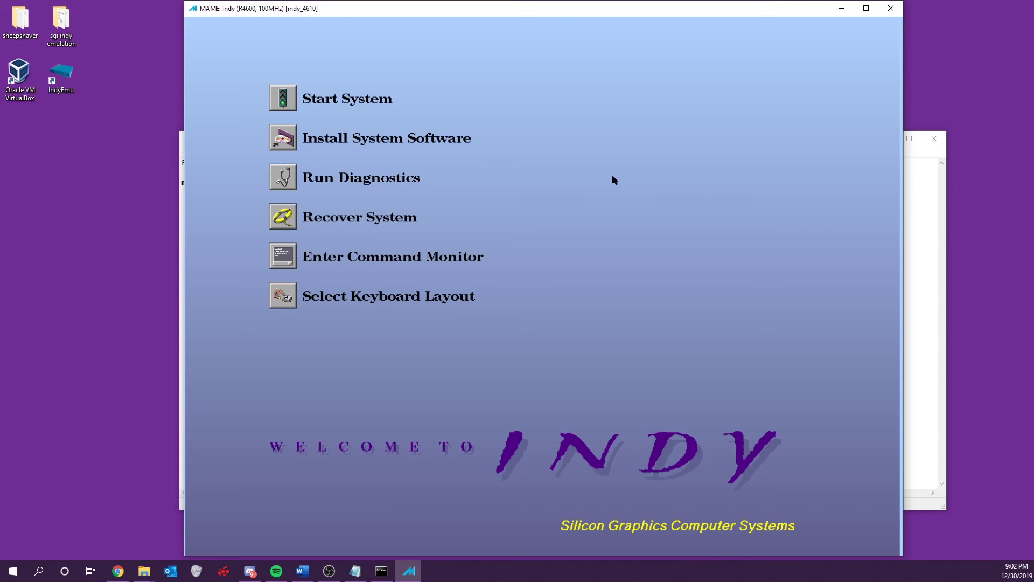
Close the Command Prompt with the running emulator, the indy text document and the sgi indy emulation folder
key(alt+Tab)
click(765, 259)
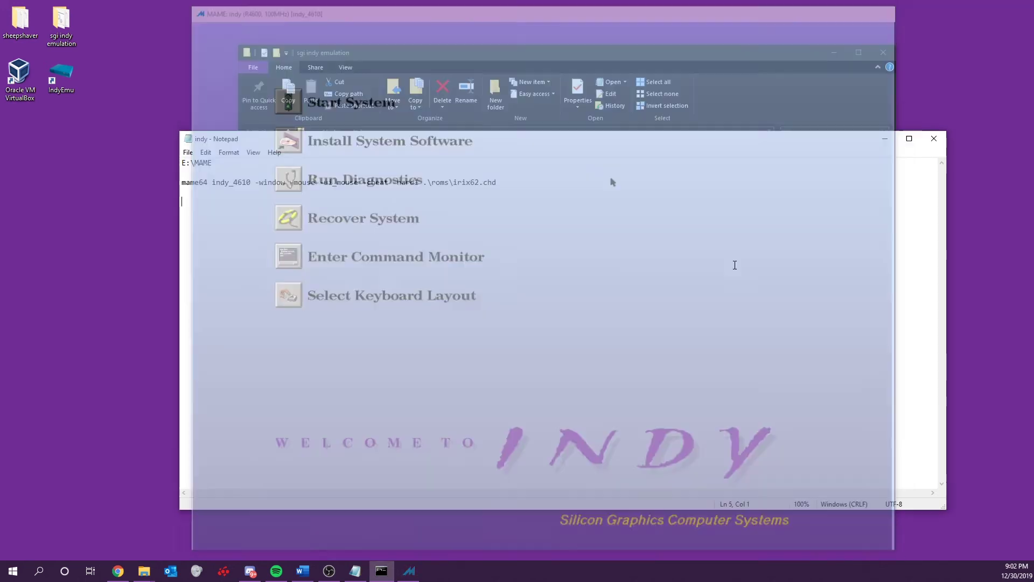
click(934, 139)
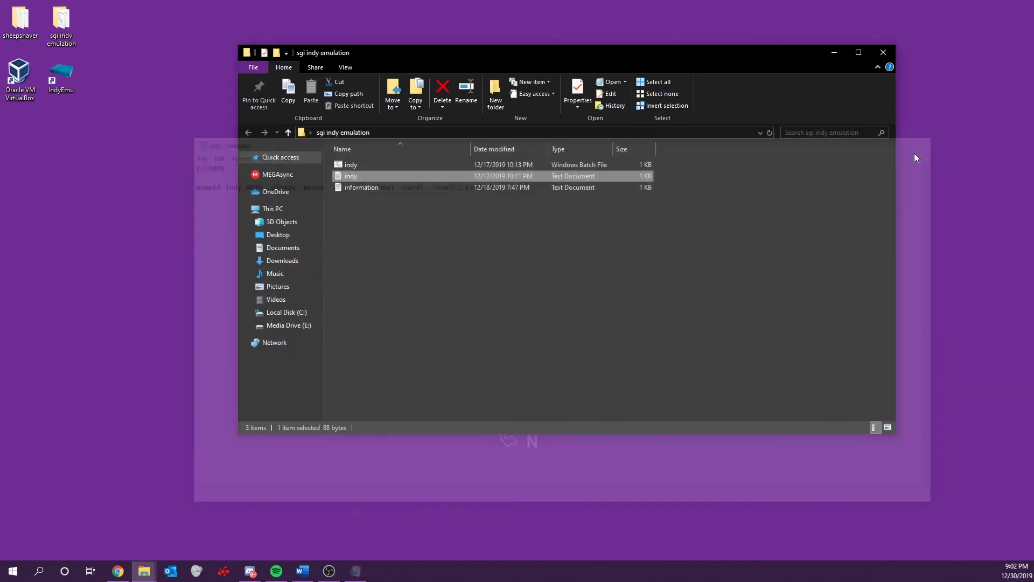
click(883, 53)
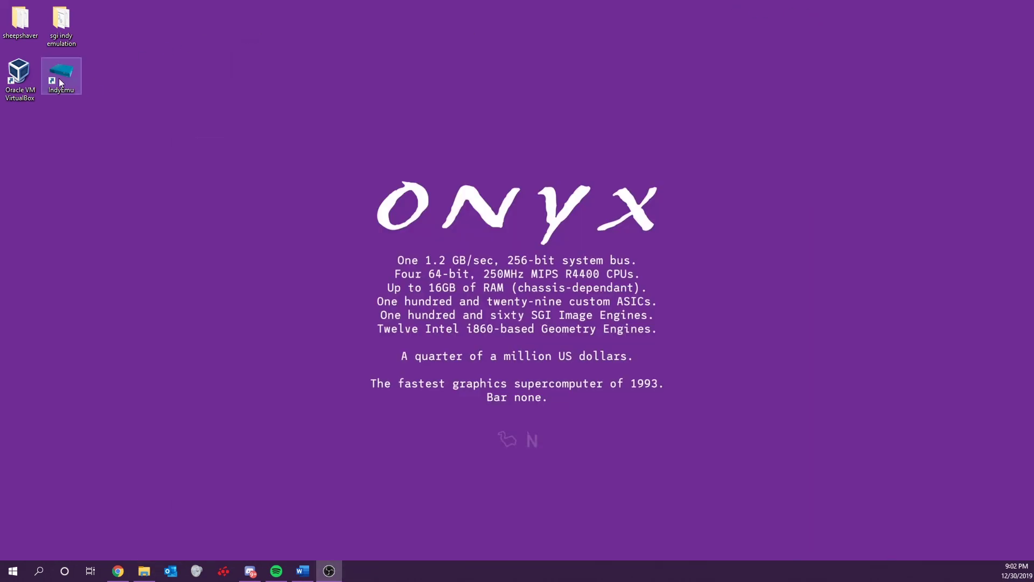